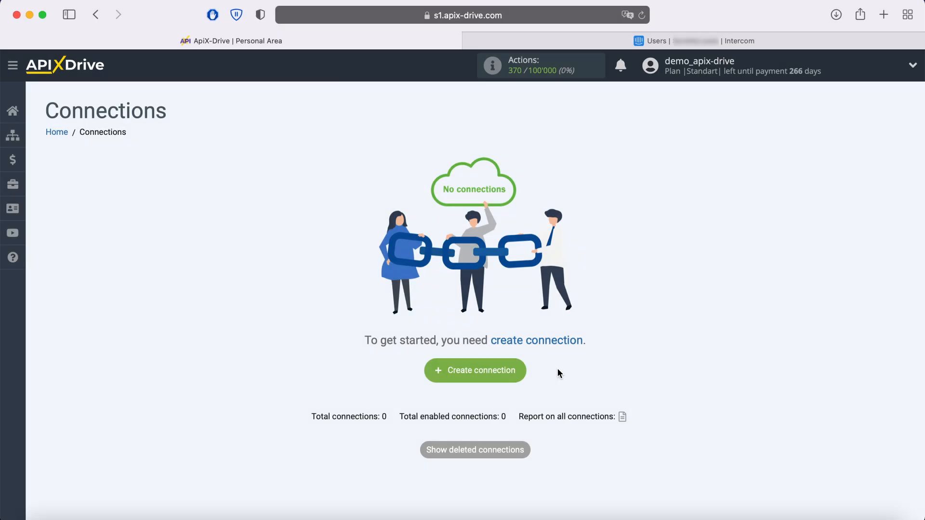
# - Create a new connection and set Facebook as the data source system
pyautogui.click(511, 375)
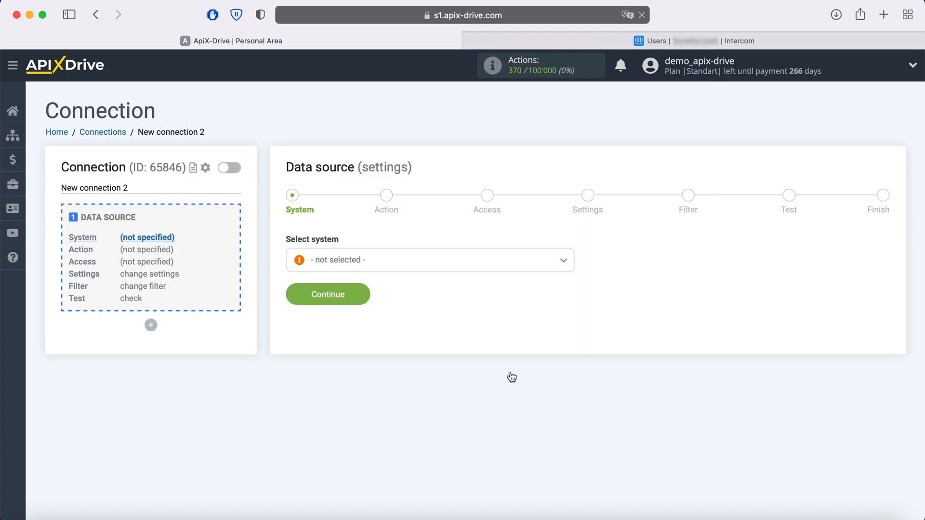
pyautogui.click(433, 266)
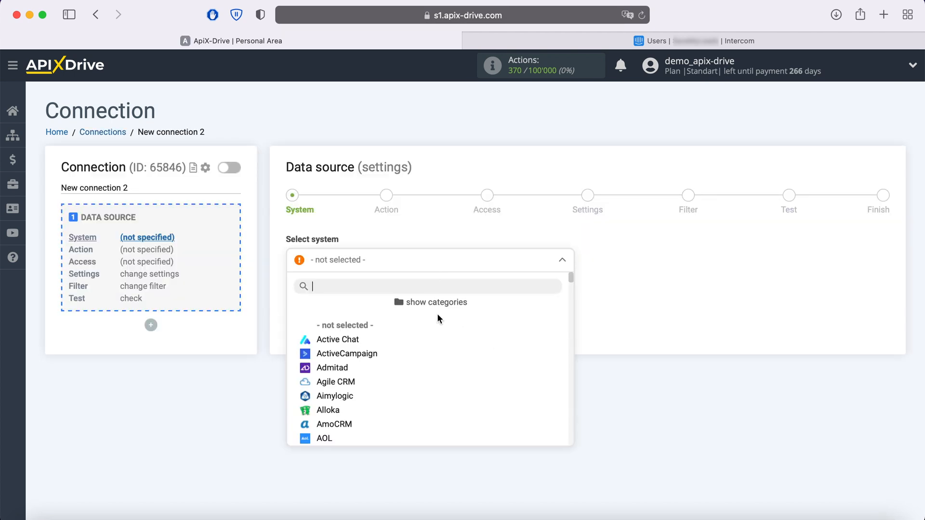
pyautogui.scroll(-6, 450, 374)
pyautogui.scroll(-7, 450, 374)
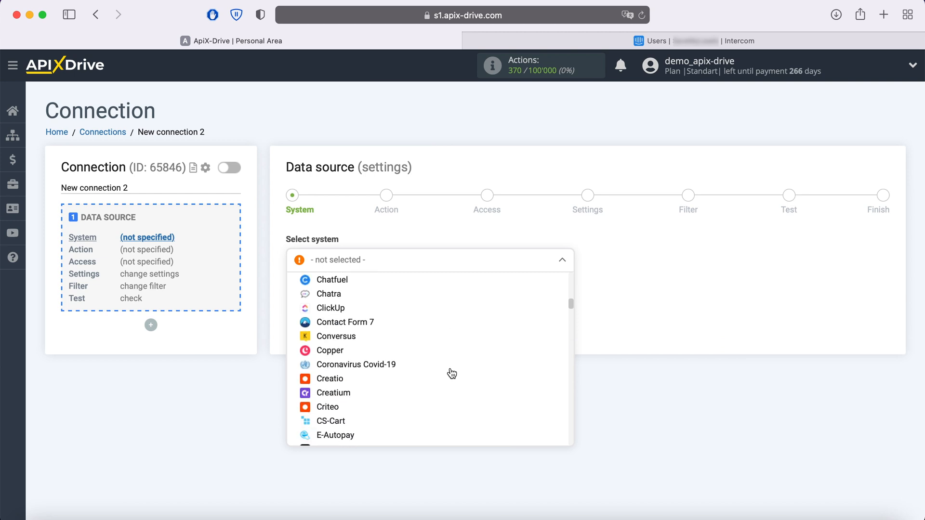
pyautogui.click(349, 356)
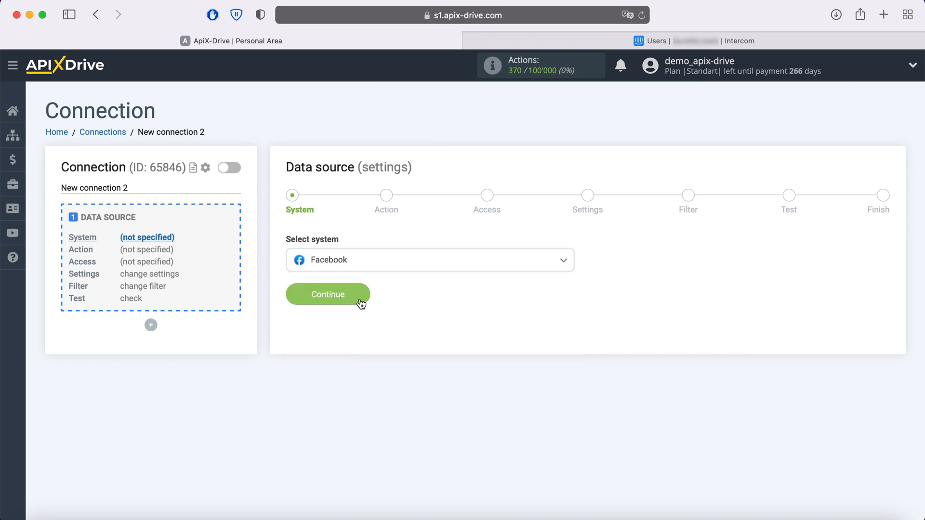
pyautogui.click(362, 297)
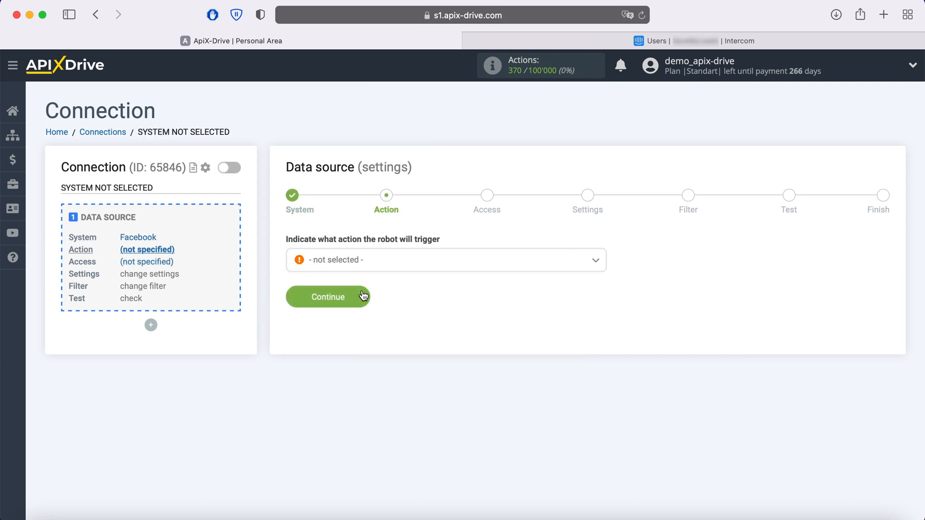
# - Set the data source action to Get Leads (new) and continue to the access stage
pyautogui.click(368, 261)
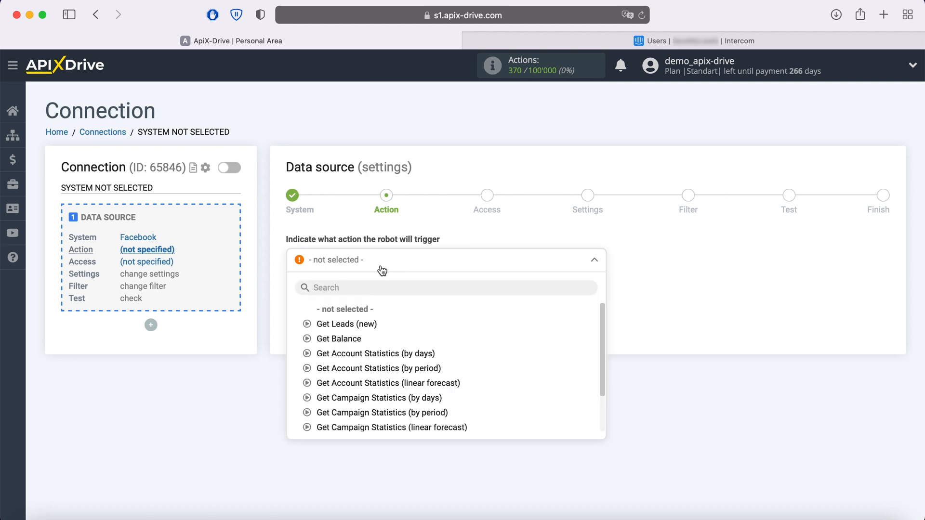
pyautogui.click(366, 324)
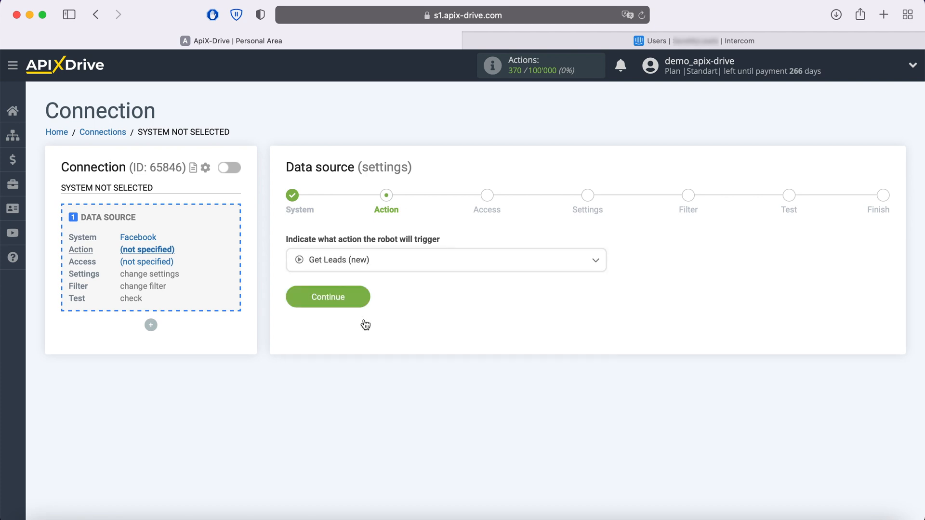
pyautogui.click(363, 299)
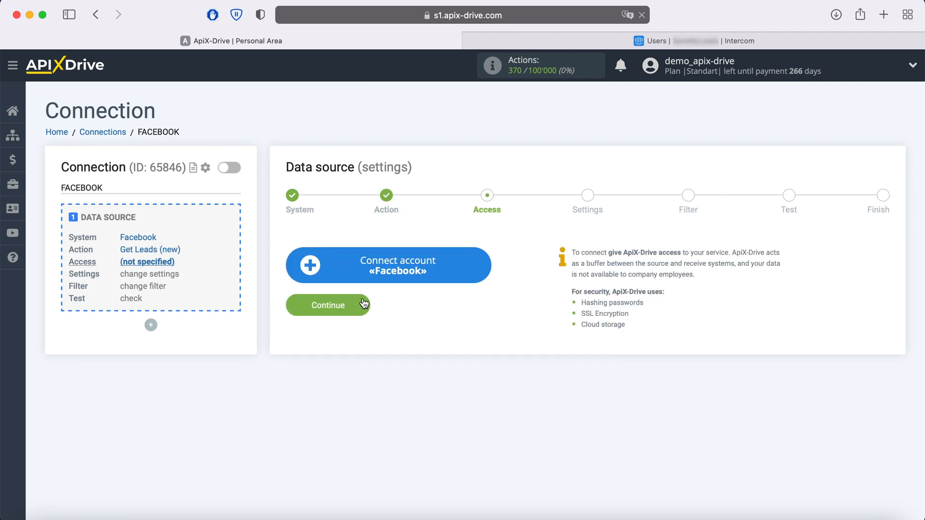
# - Start connecting a Facebook account and log in with the saved e-mail and password
pyautogui.click(479, 267)
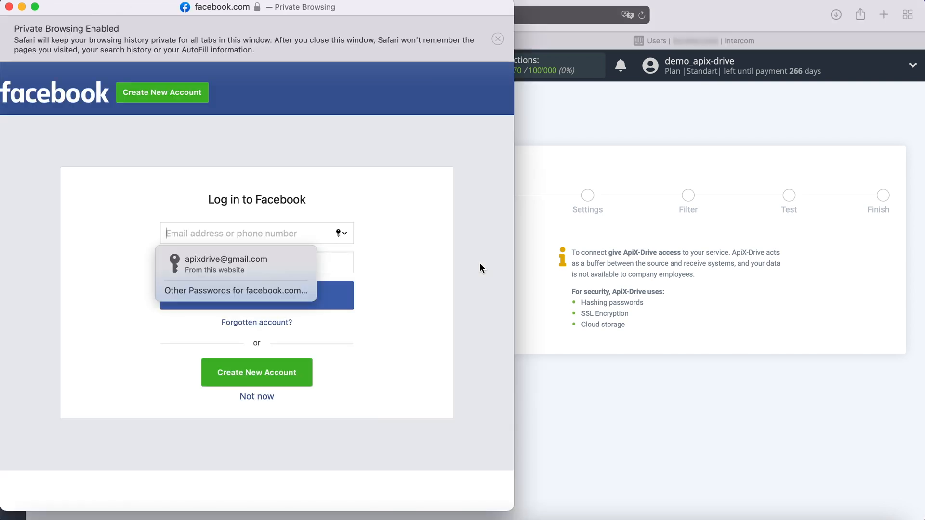
pyautogui.click(294, 259)
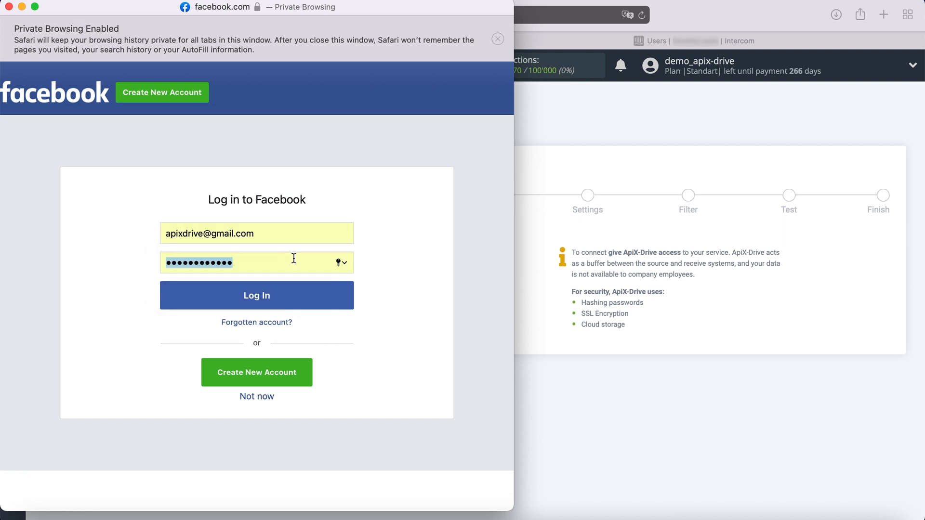
pyautogui.click(293, 300)
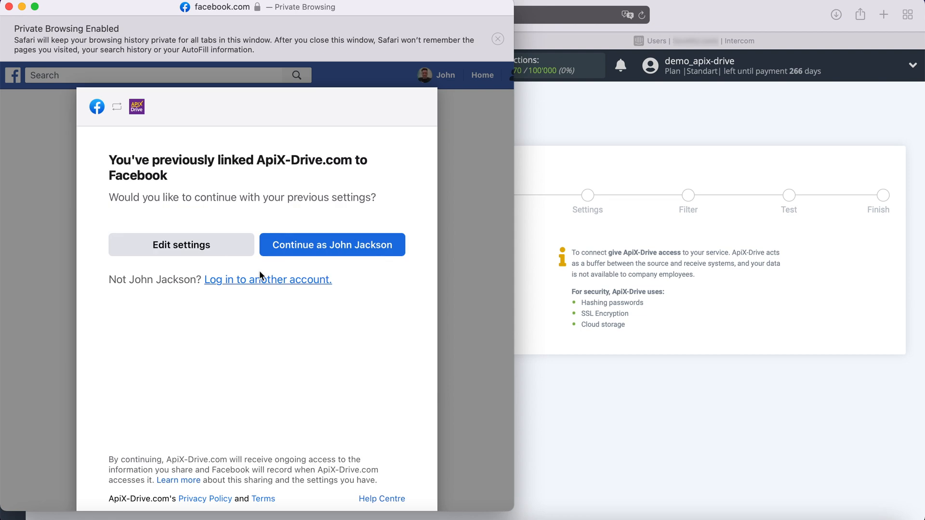
# - Edit the existing Facebook link settings, keeping all Pages and all permissions allowed for ApiX-Drive.com, and finish the linking
pyautogui.click(242, 247)
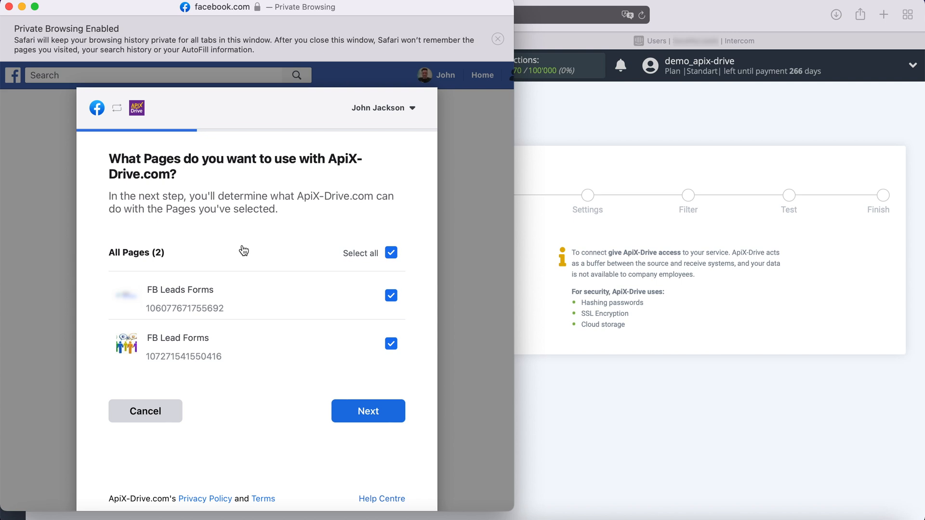
pyautogui.click(392, 413)
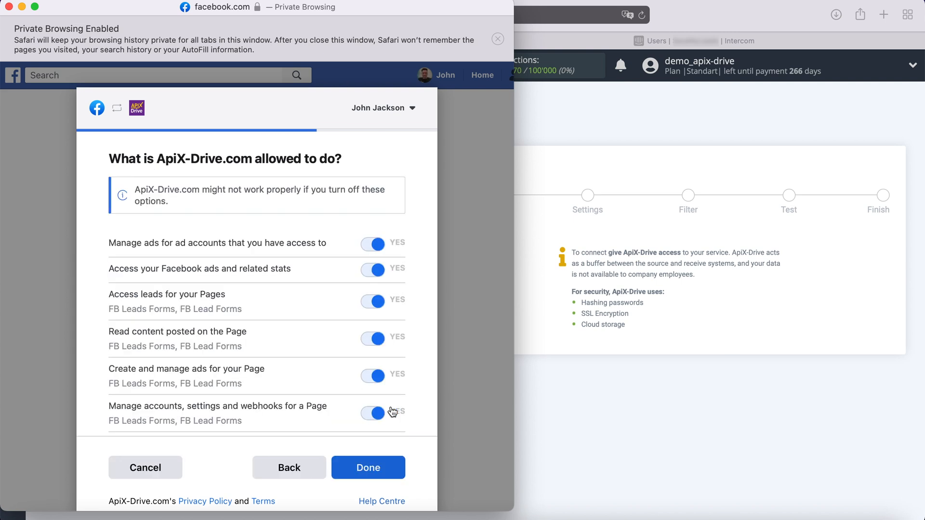
pyautogui.click(388, 467)
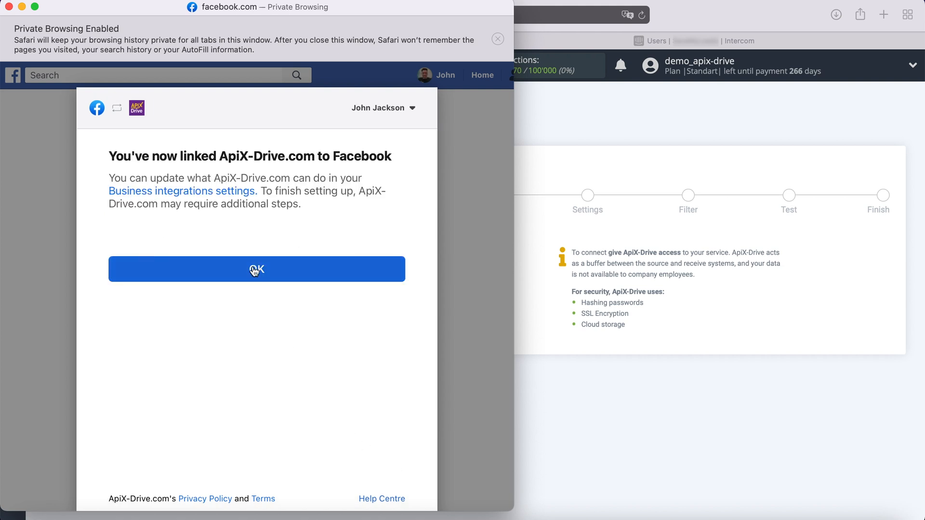
pyautogui.click(255, 270)
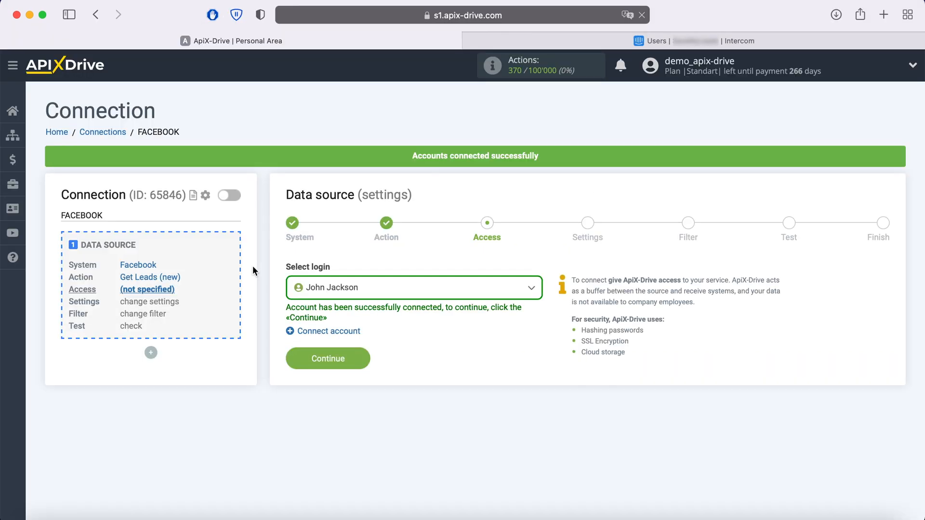
# - Select the newly connected Facebook account as the data source login and continue
pyautogui.click(511, 287)
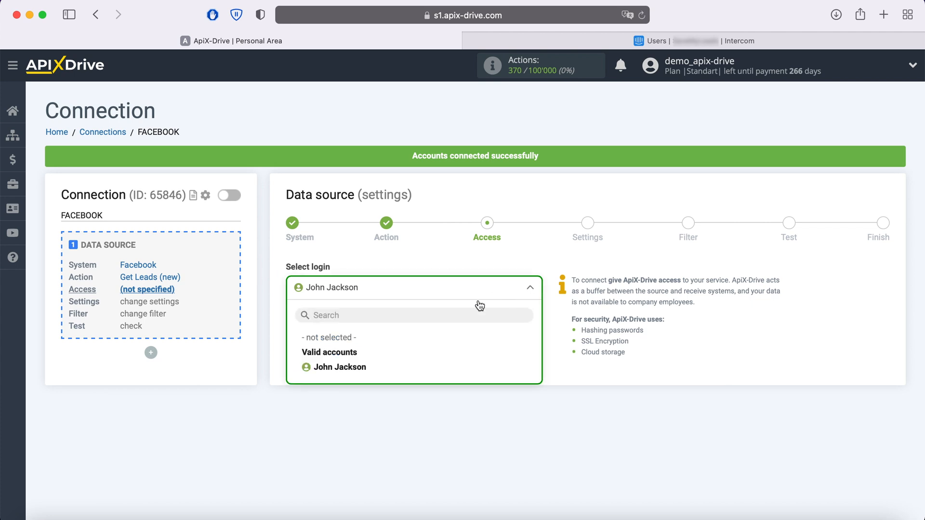
pyautogui.click(359, 368)
pyautogui.click(363, 361)
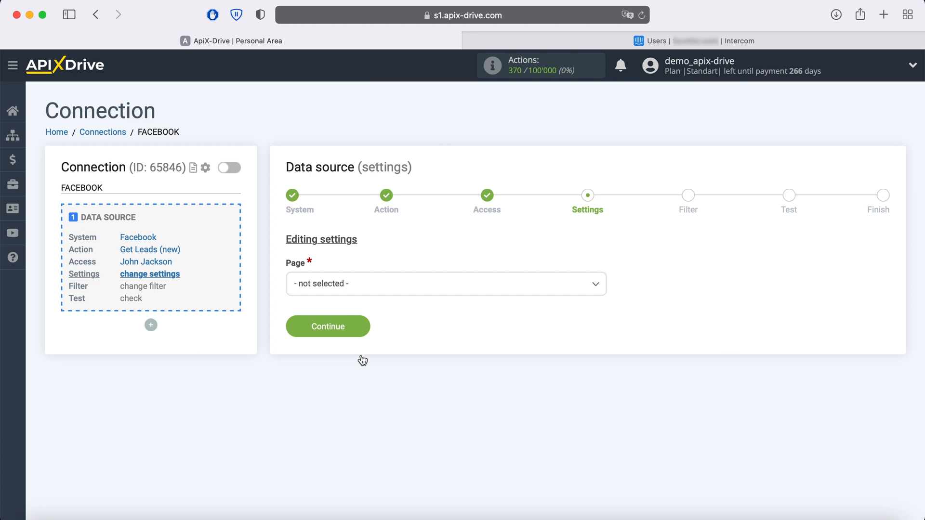
# - Set the source page to FB Leads Forms, choose to select forms individually, and pick FB Lead Form 20.05.2021
pyautogui.click(380, 293)
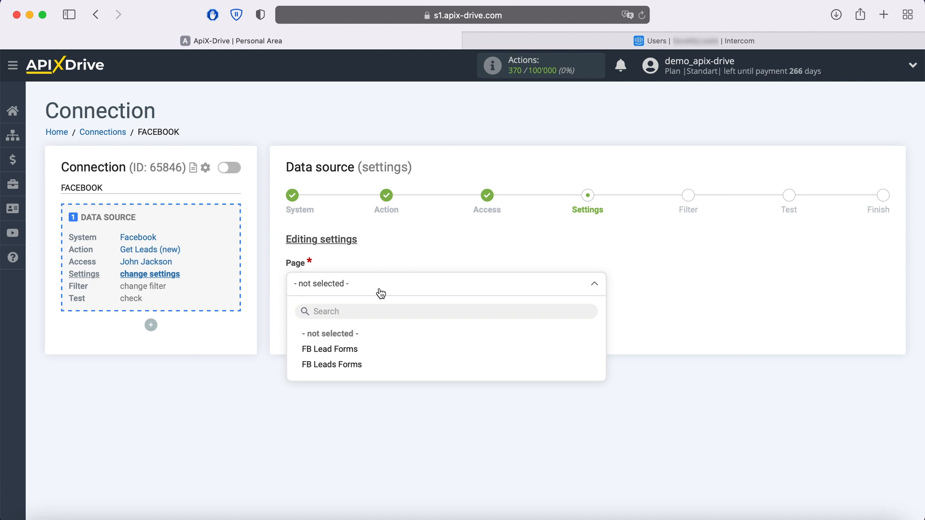
pyautogui.click(348, 364)
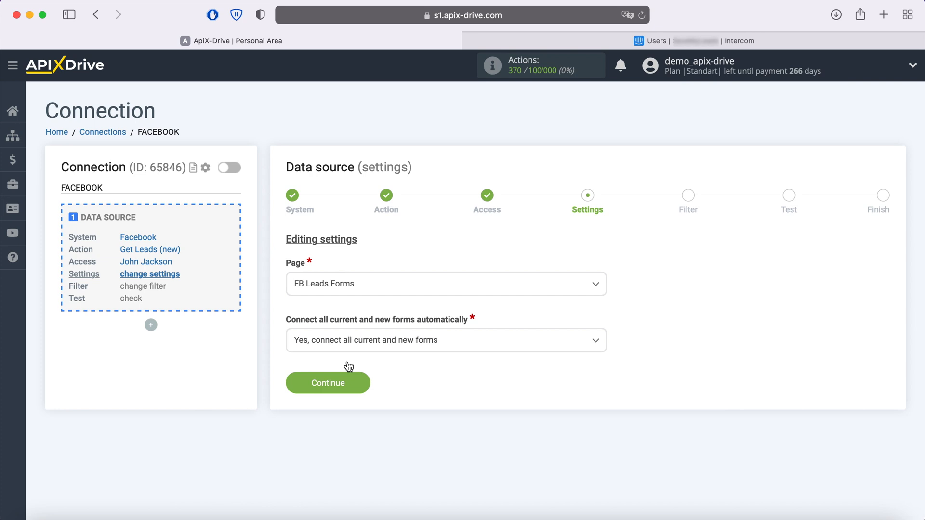
pyautogui.click(471, 346)
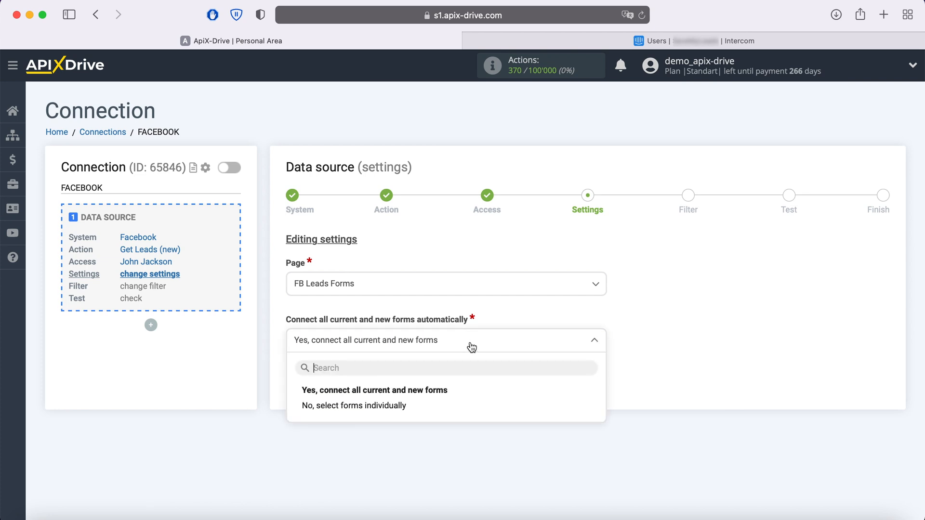
pyautogui.click(426, 408)
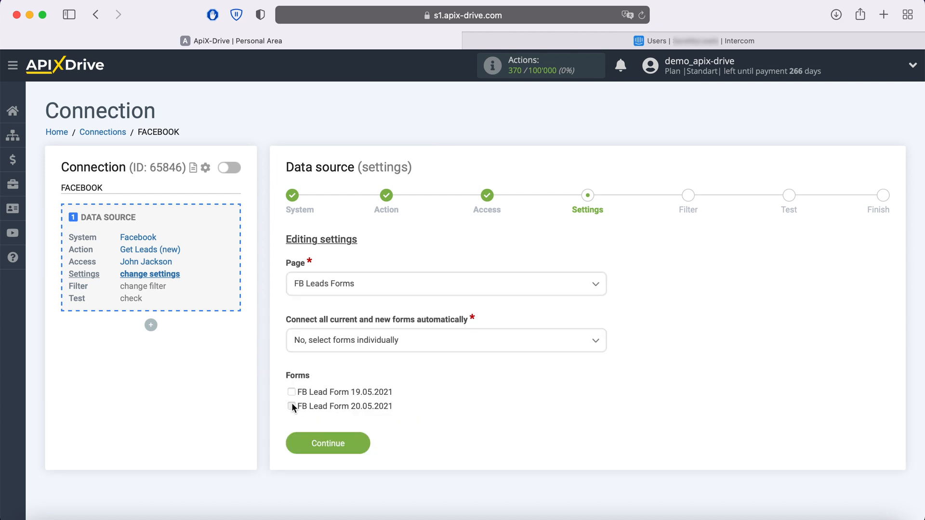
pyautogui.click(361, 443)
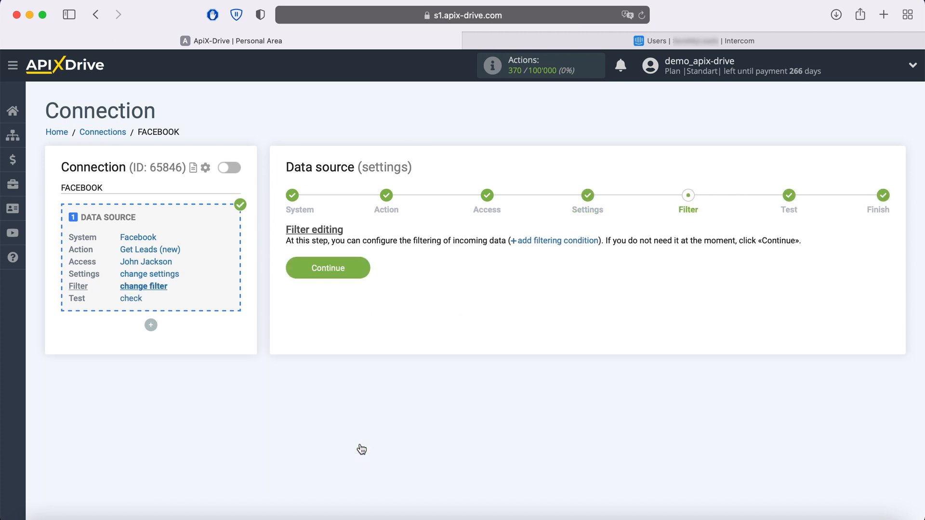
# - Skip the data filter, review the Facebook test data, and finish the data source setup
pyautogui.click(360, 270)
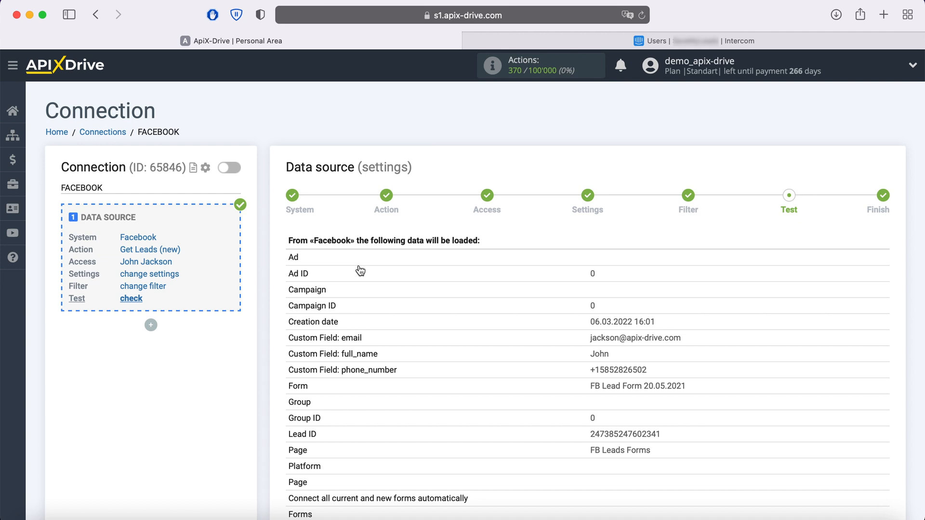
pyautogui.scroll(-3, 360, 271)
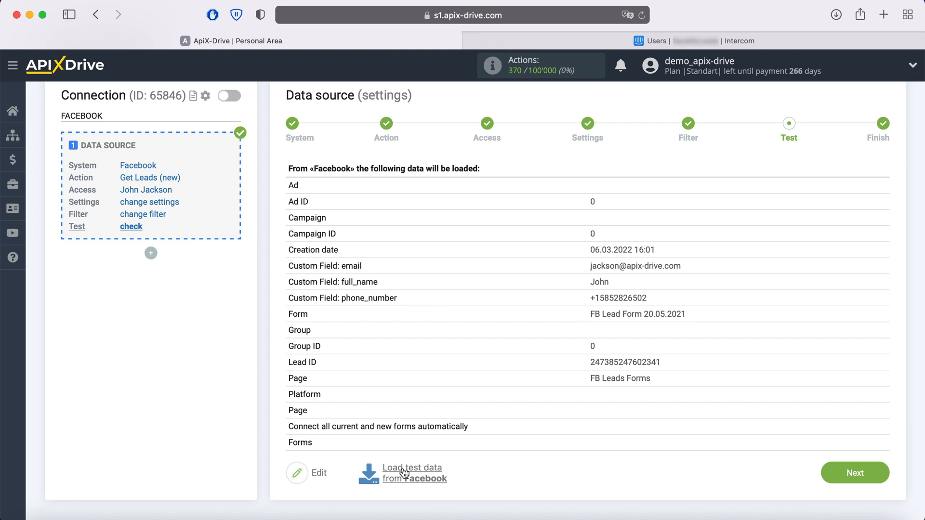
pyautogui.click(874, 474)
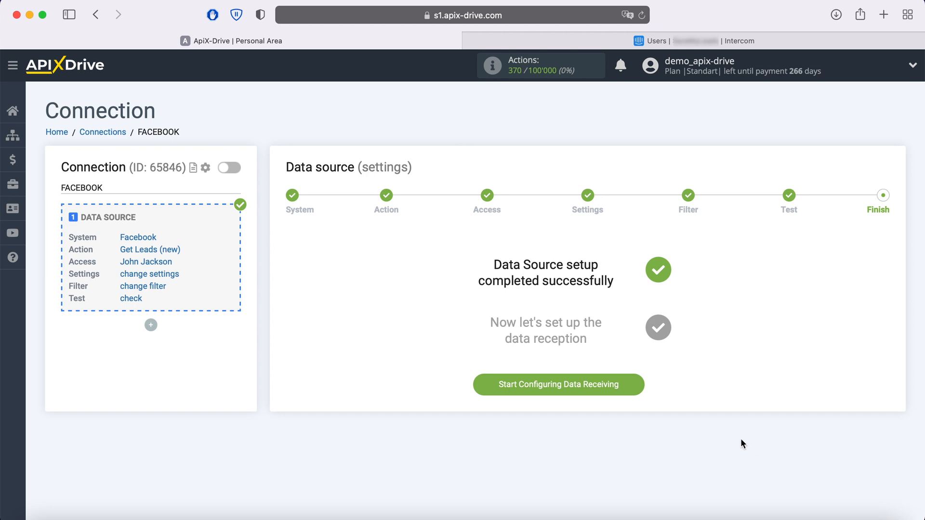
# - Start configuring data receiving and set Intercom as the data destination system
pyautogui.click(636, 384)
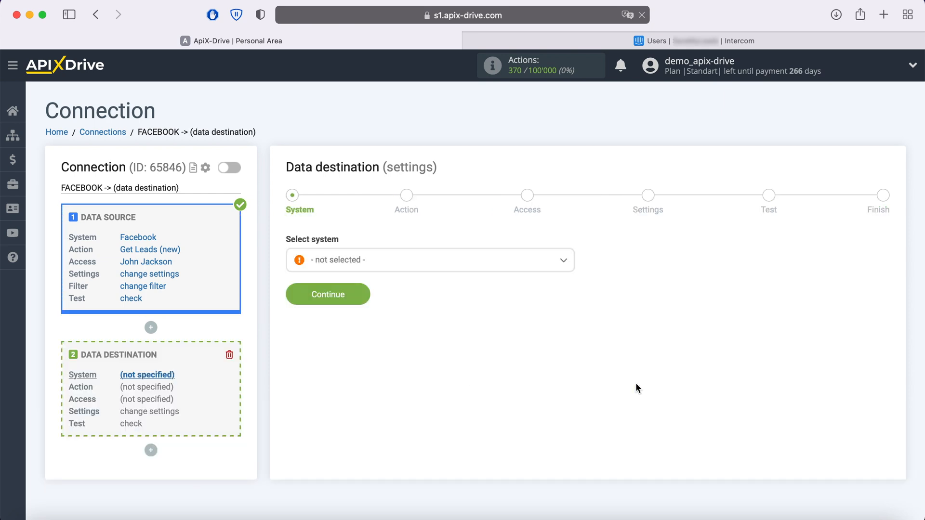
pyautogui.click(555, 262)
pyautogui.scroll(-10, 514, 356)
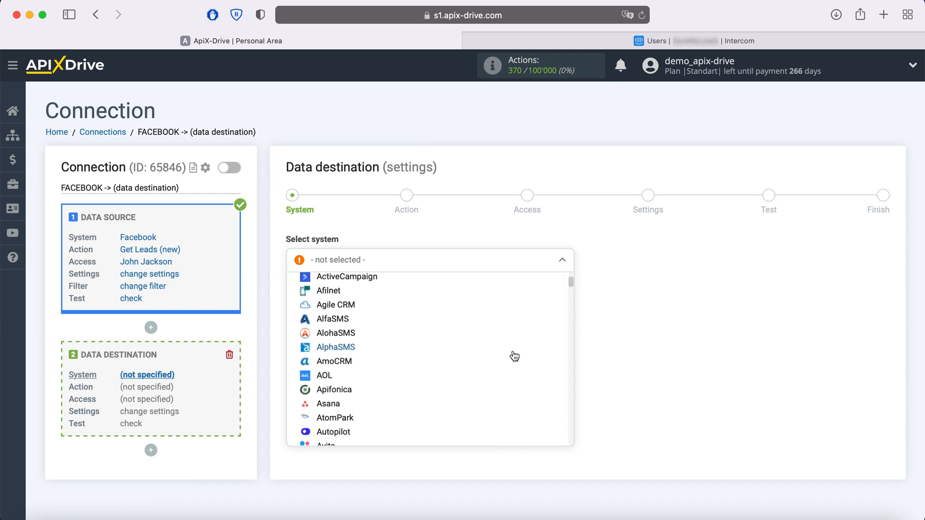
pyautogui.scroll(-10, 515, 357)
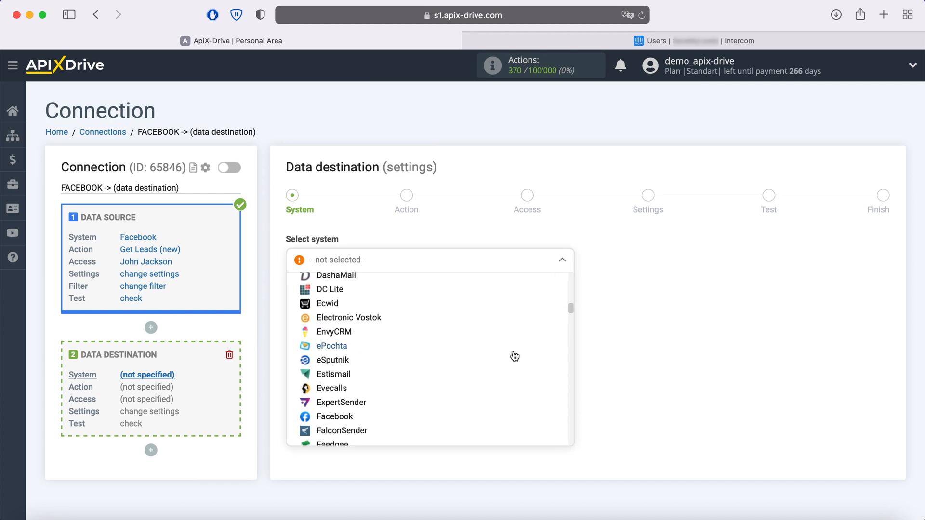
pyautogui.scroll(-2, 514, 365)
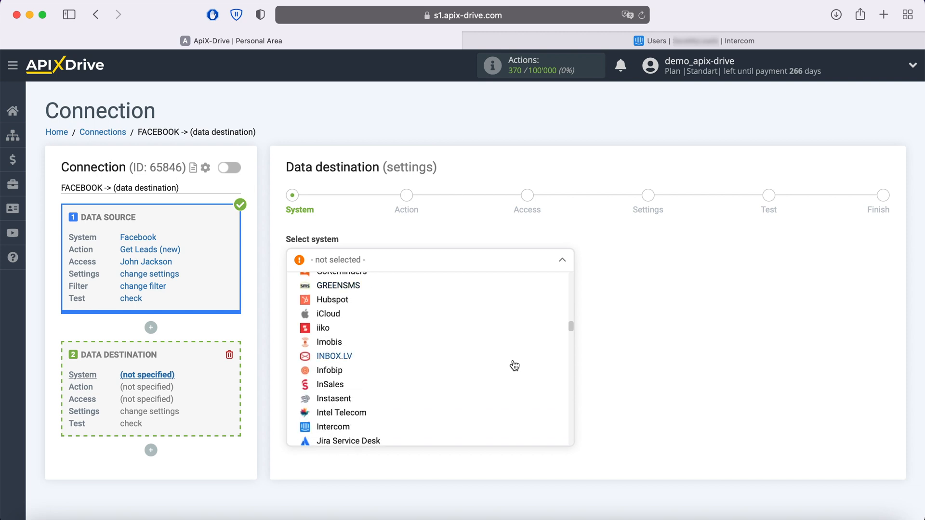
pyautogui.click(337, 427)
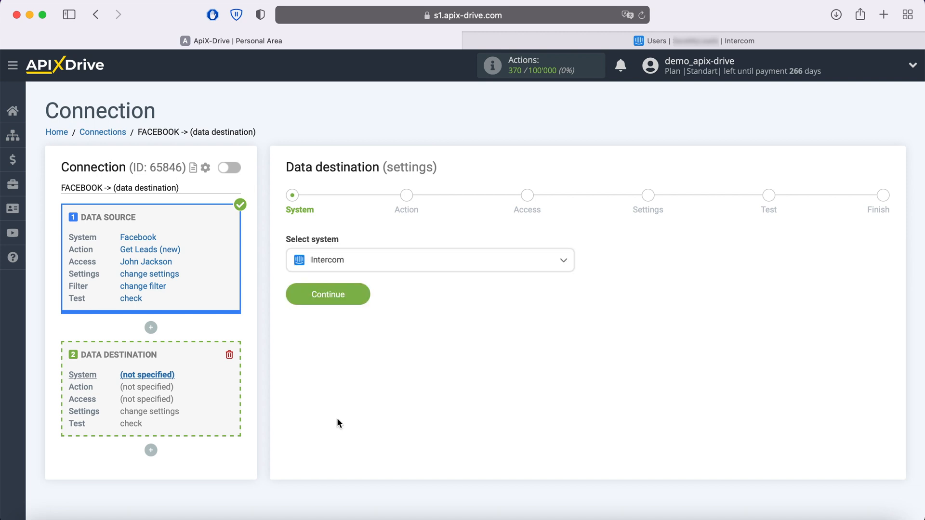
pyautogui.click(366, 295)
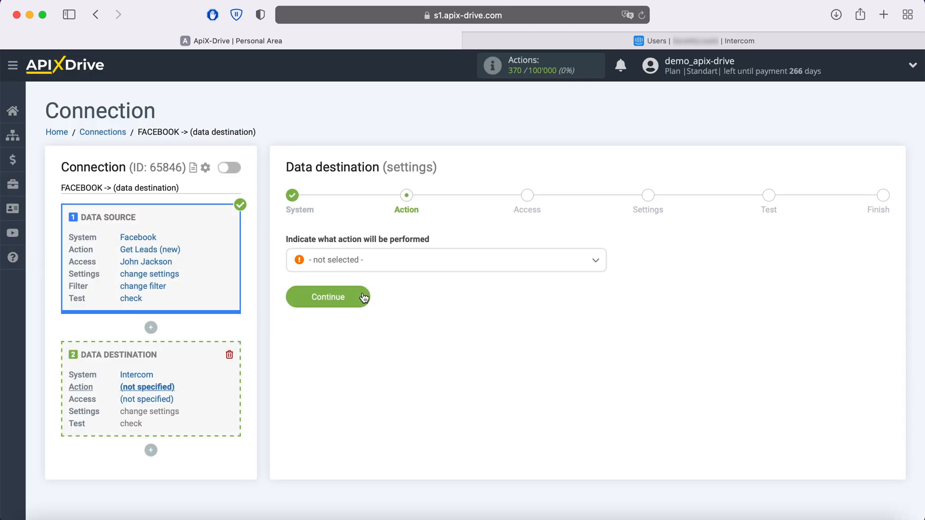
# - Set the destination action to Create Contact / Lead and continue to the access stage
pyautogui.click(383, 265)
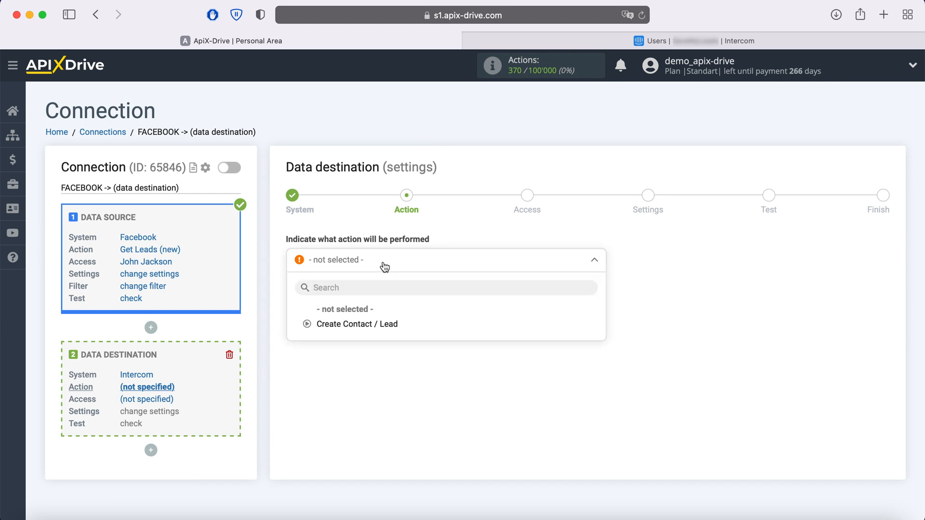
pyautogui.click(381, 329)
pyautogui.click(361, 297)
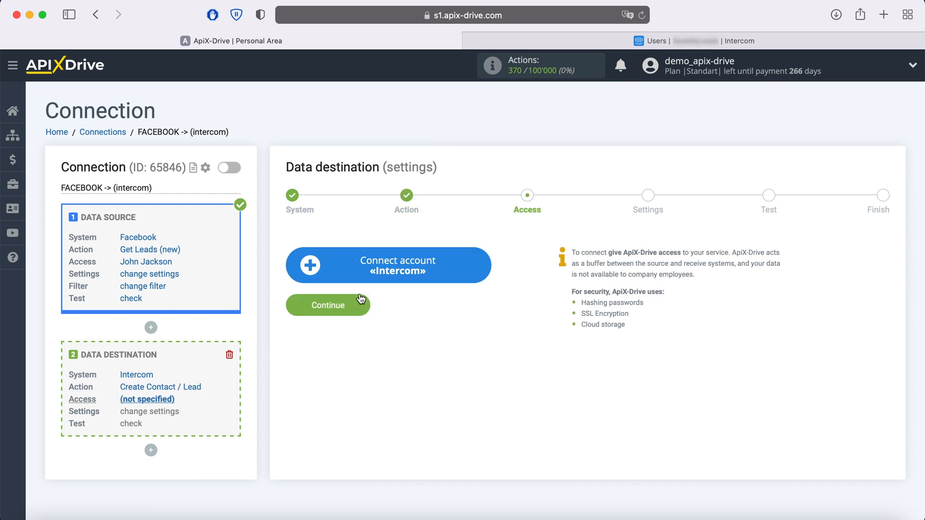
# - Start connecting an Intercom account and sign in with the saved work e-mail and password
pyautogui.click(478, 261)
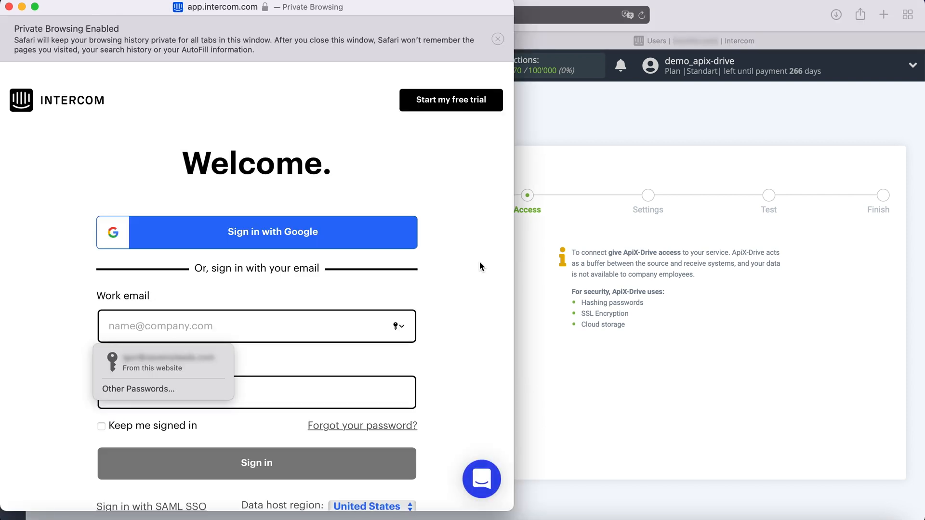
pyautogui.click(188, 367)
pyautogui.click(291, 463)
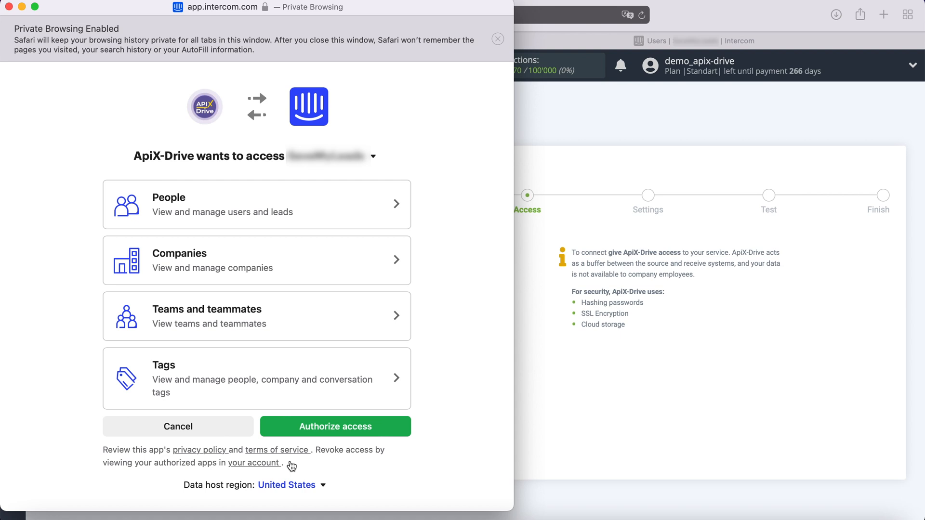
# - Authorize ApiX-Drive to access Intercom, choose the connected account as the destination login, and continue to the settings stage
pyautogui.click(383, 428)
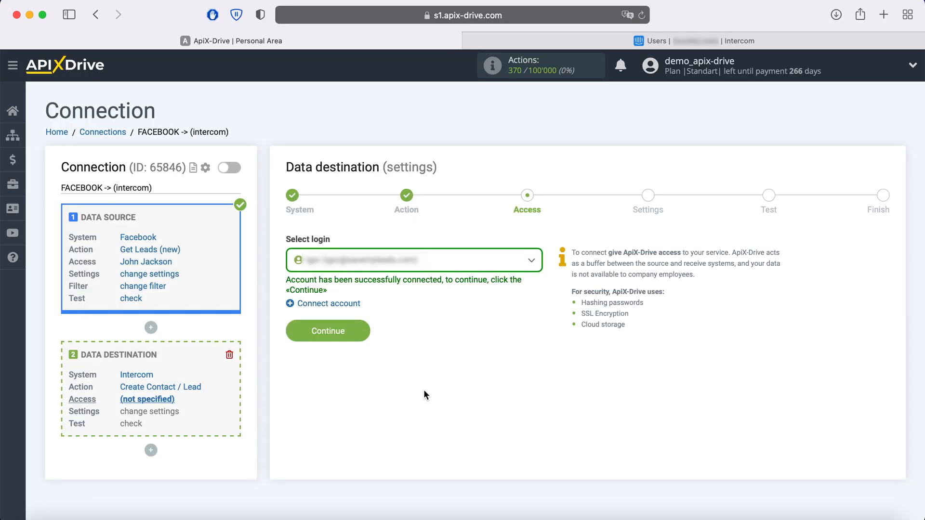
pyautogui.click(512, 264)
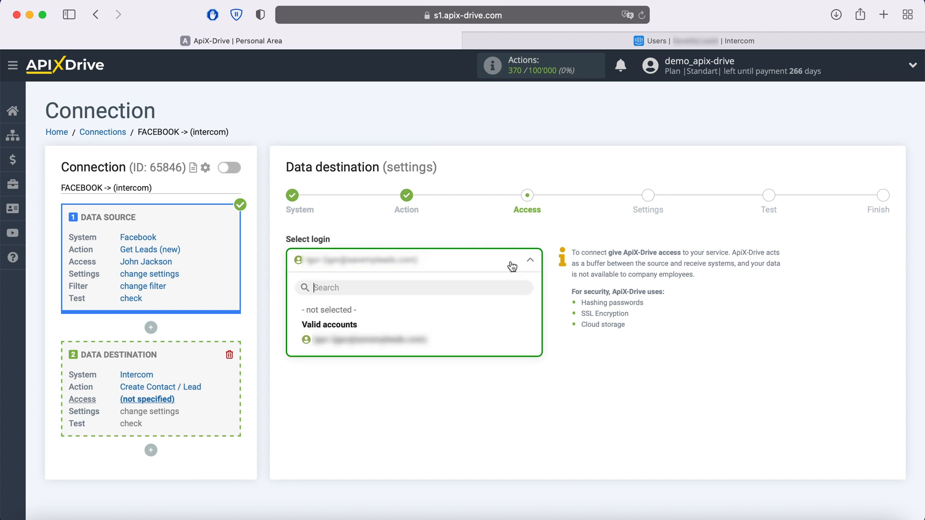
pyautogui.click(423, 340)
pyautogui.click(359, 332)
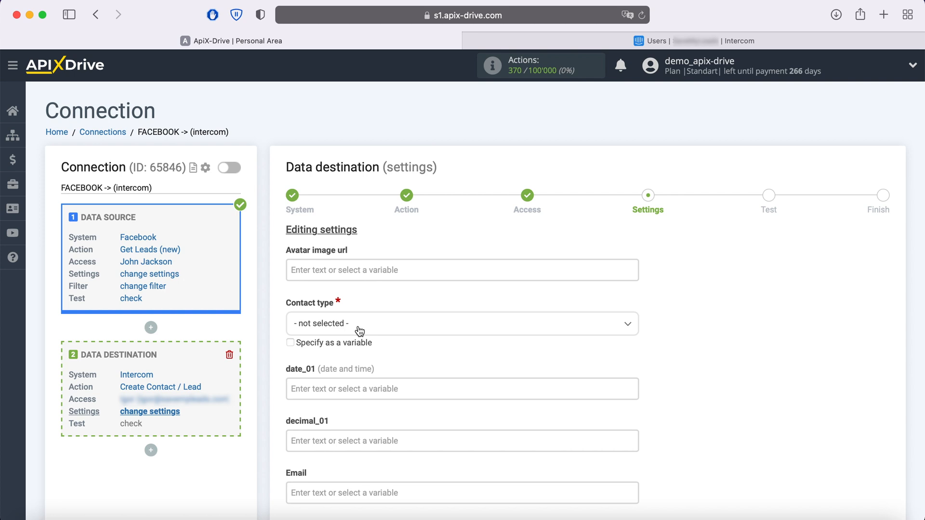
# - Set the contact type to lead and map the Email field to the Facebook custom field email
pyautogui.click(359, 331)
pyautogui.click(311, 388)
pyautogui.click(314, 484)
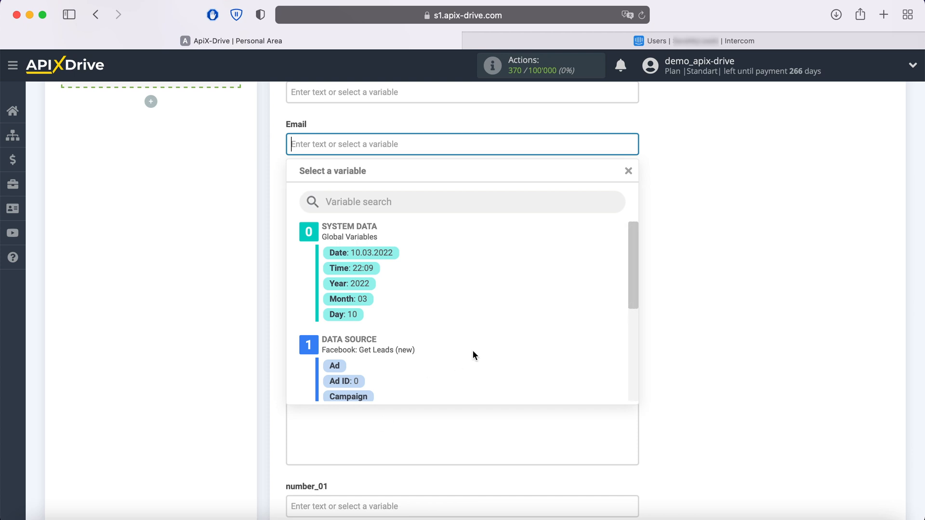
pyautogui.scroll(-3, 516, 318)
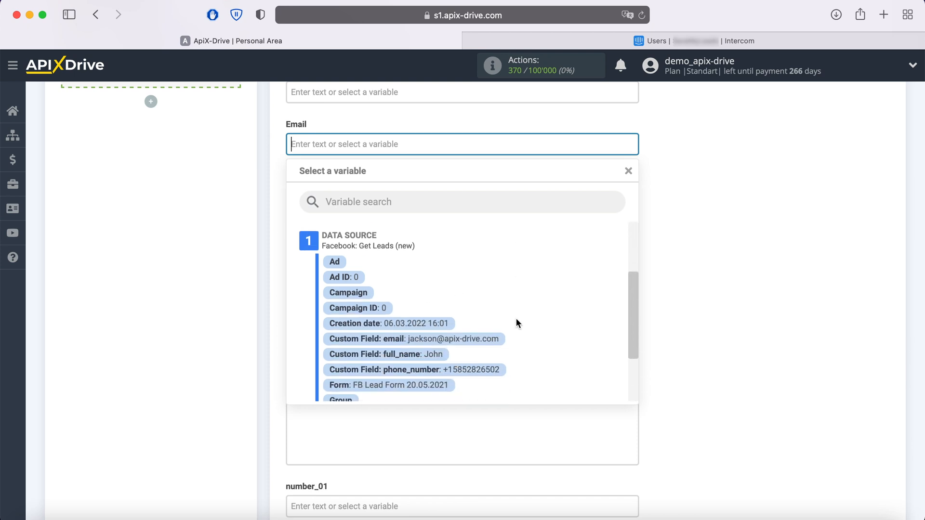
pyautogui.click(475, 339)
# - Map the Name field to the Facebook custom field full_name
pyautogui.click(444, 320)
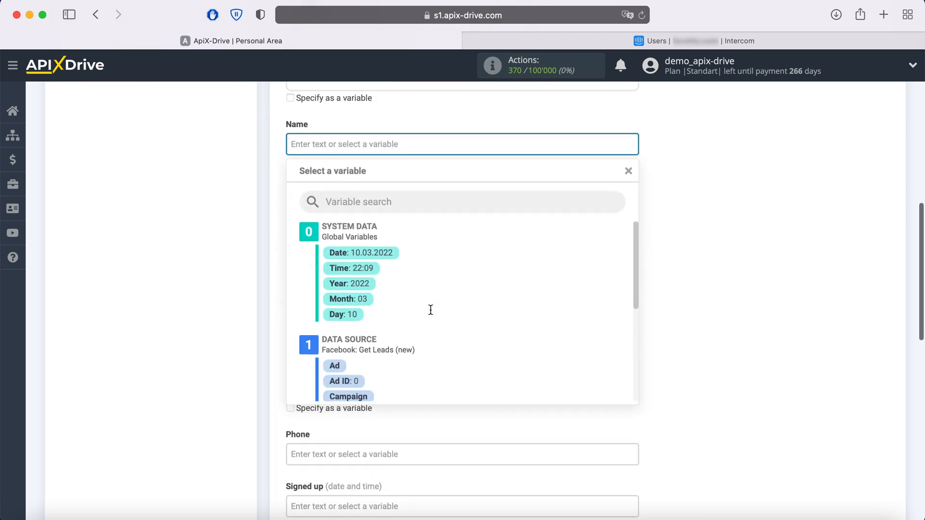
pyautogui.scroll(-3, 542, 303)
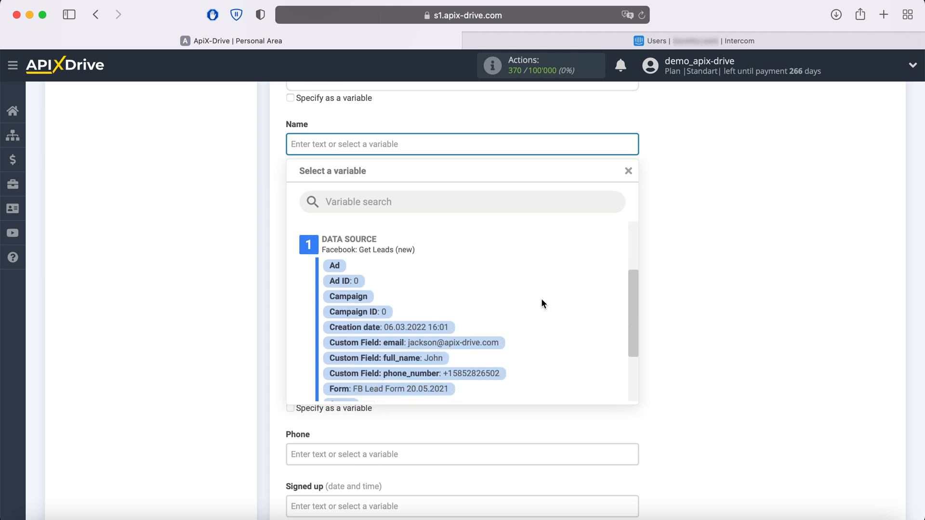
pyautogui.click(433, 357)
# - Insert the Facebook Form variable in the Note field and label it with the text "Form"
pyautogui.click(347, 222)
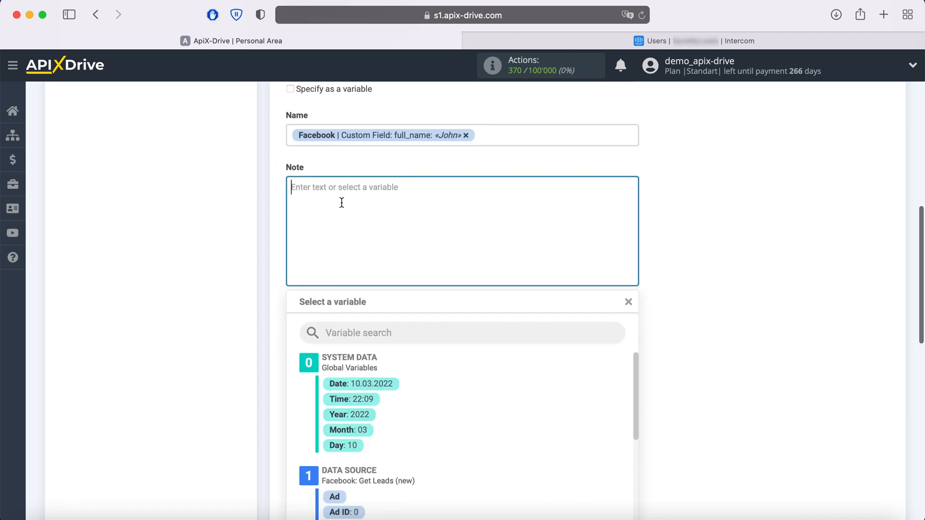
pyautogui.scroll(-5, 489, 318)
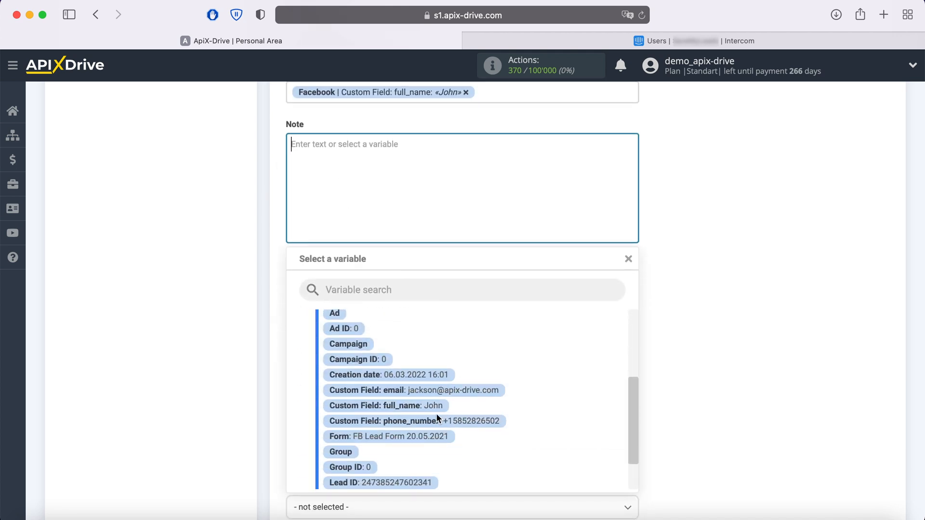
pyautogui.click(431, 439)
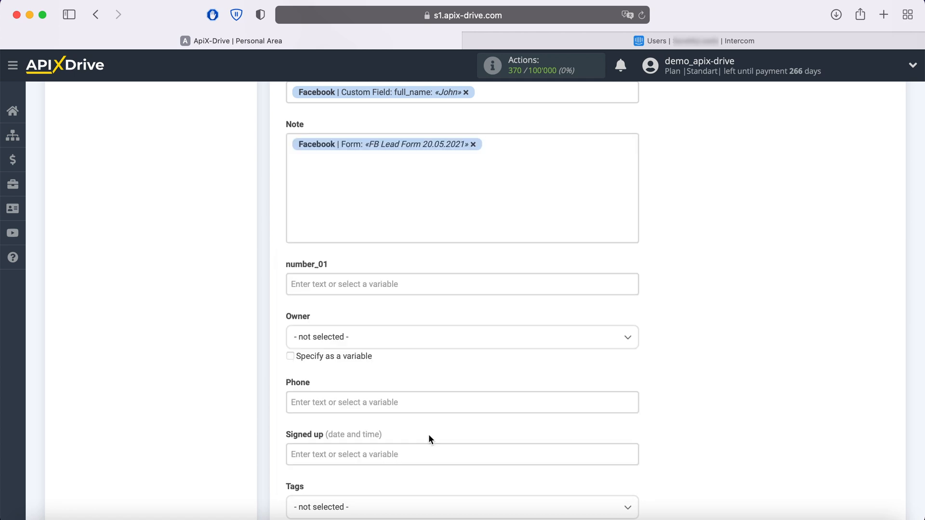
pyautogui.click(295, 153)
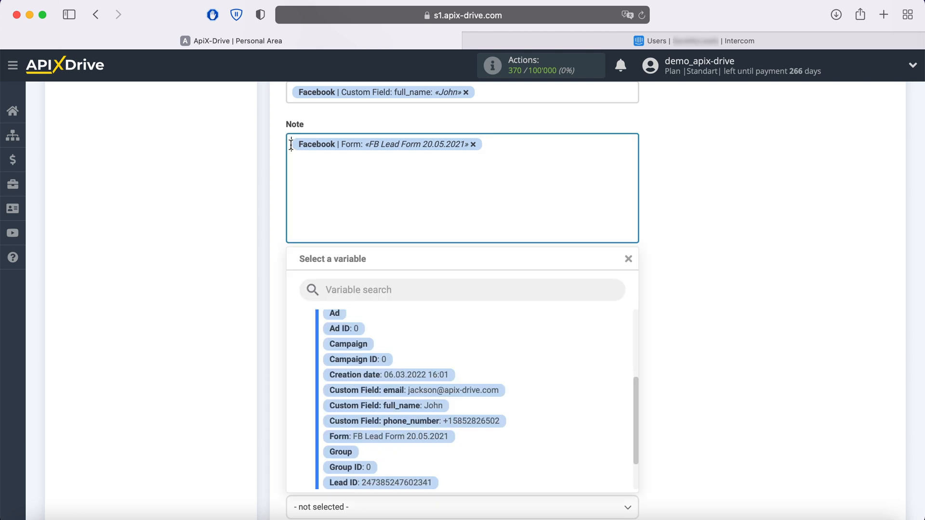
pyautogui.write('Form')
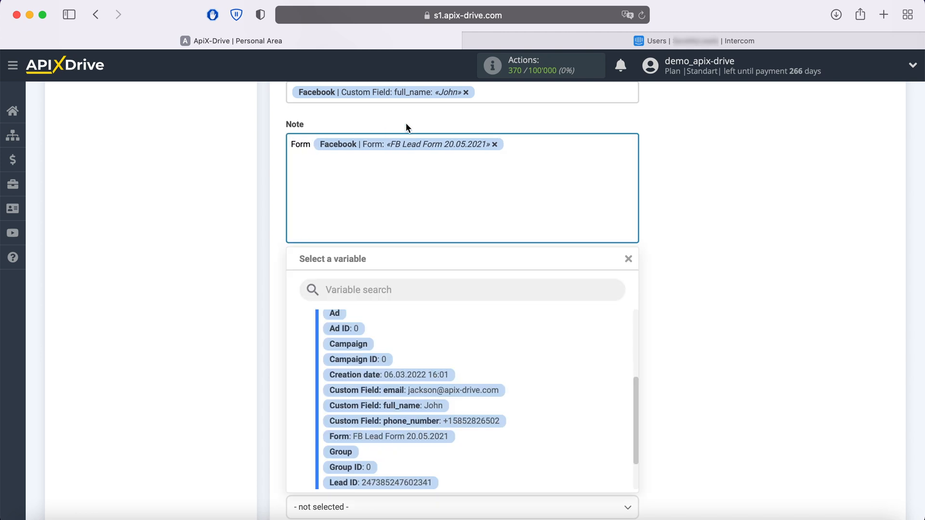
# - Add a second line to the note with the text "Page" followed by the Facebook Page variable
pyautogui.click(527, 147)
pyautogui.press('Return')
pyautogui.write('Page')
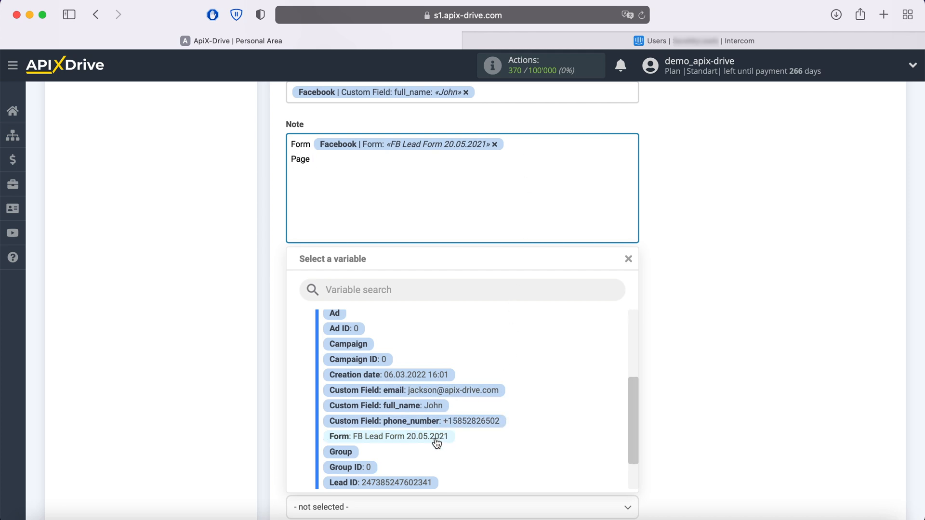
pyautogui.scroll(-2, 434, 441)
pyautogui.click(412, 470)
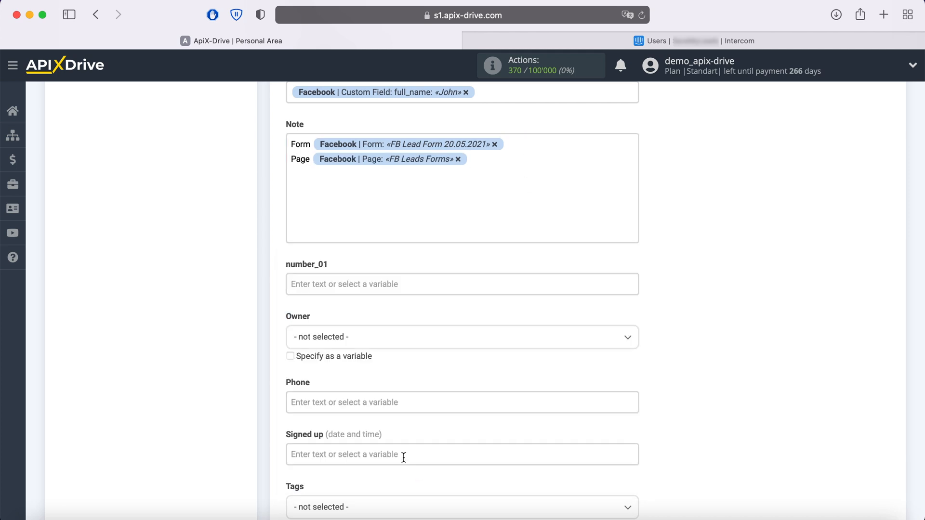
# - Map the Phone field to the Facebook custom field phone_number
pyautogui.click(368, 401)
pyautogui.scroll(-5, 368, 401)
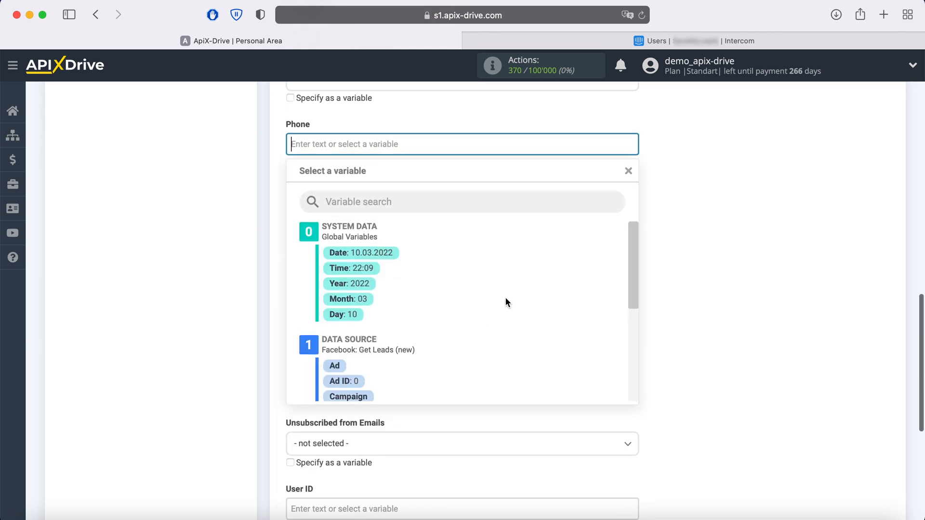
pyautogui.scroll(-4, 505, 297)
pyautogui.click(479, 354)
pyautogui.scroll(-3, 475, 357)
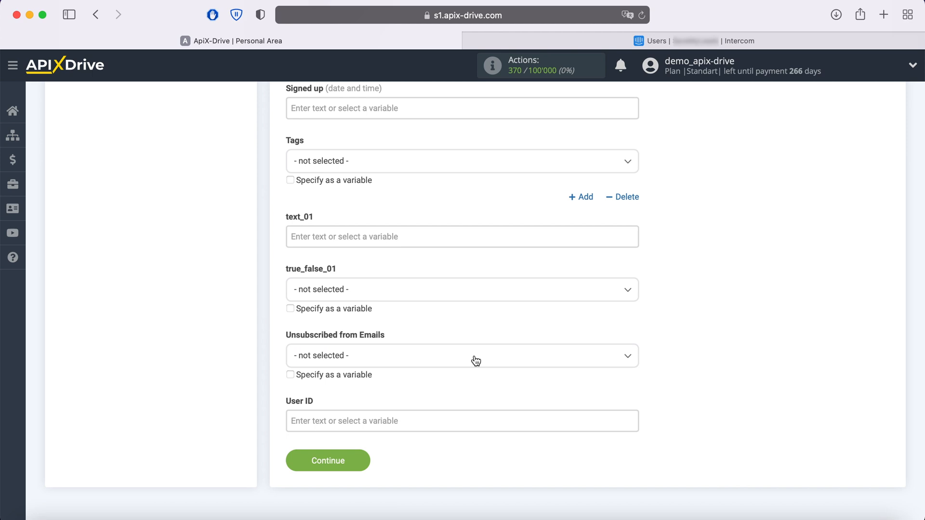
# - Continue from the field settings to the test stage and send the test data to Intercom
pyautogui.click(363, 464)
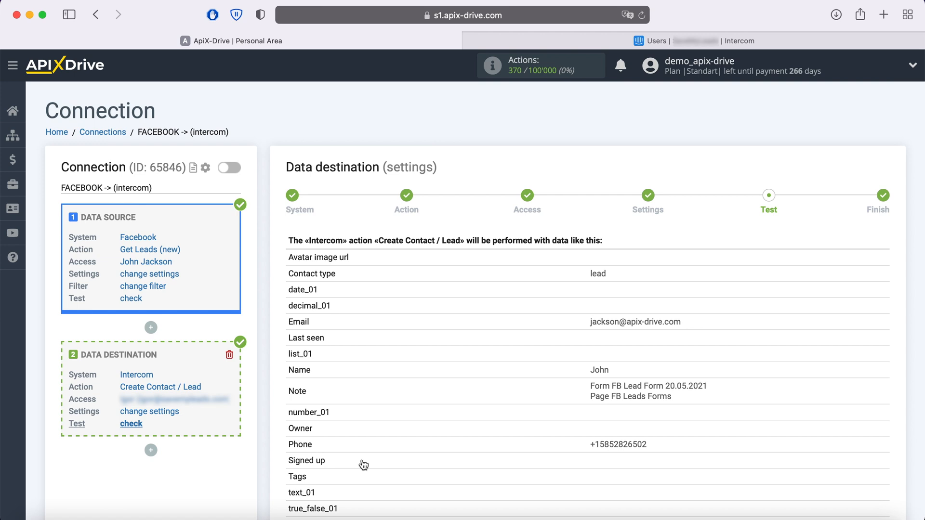
pyautogui.scroll(-3, 363, 465)
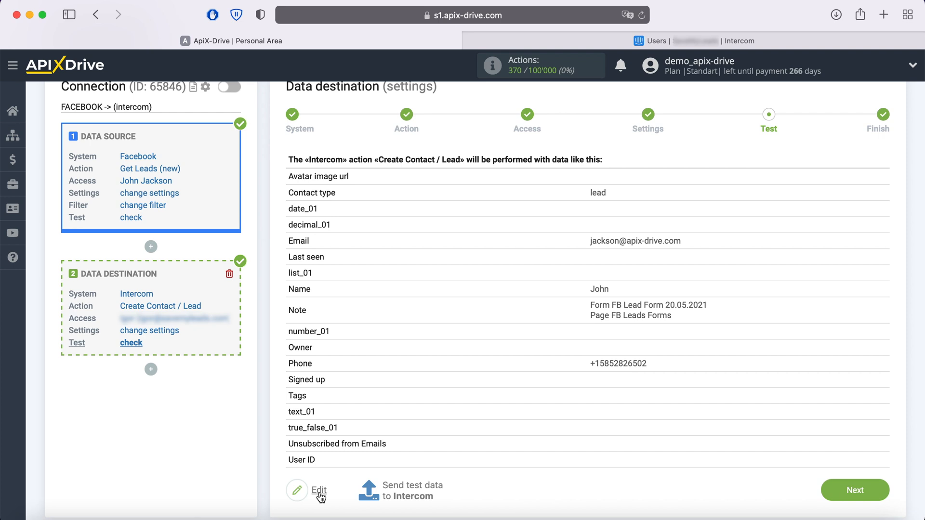
pyautogui.click(393, 488)
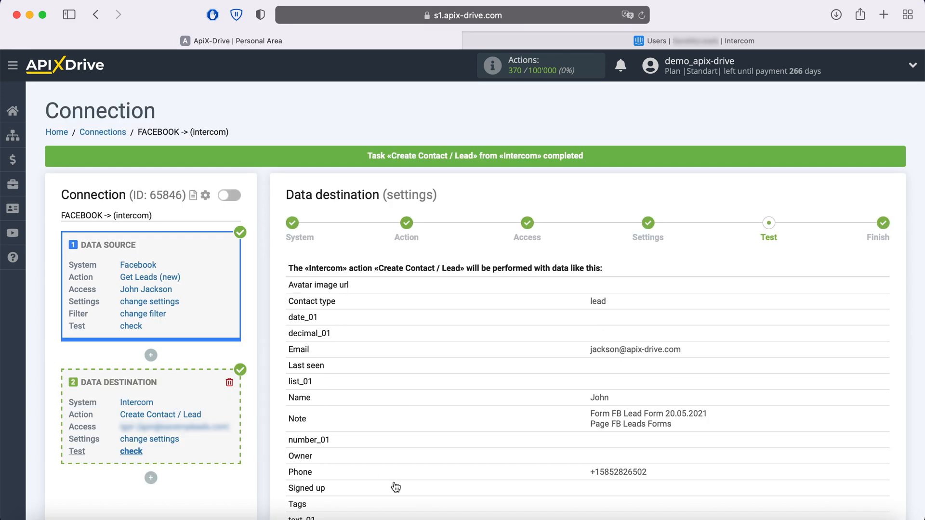
# - Switch to Intercom, refresh the leads list, and examine the test lead's details, notes and qualification data
pyautogui.click(639, 42)
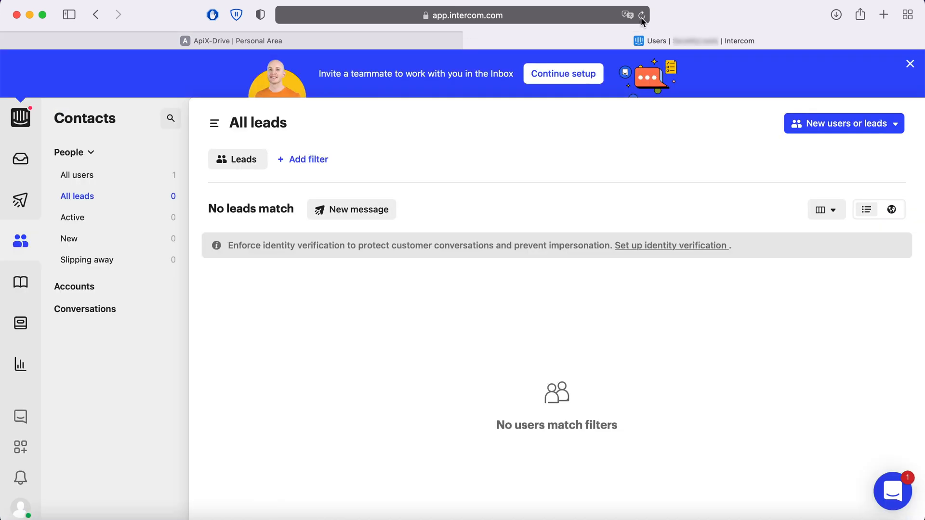
pyautogui.click(643, 15)
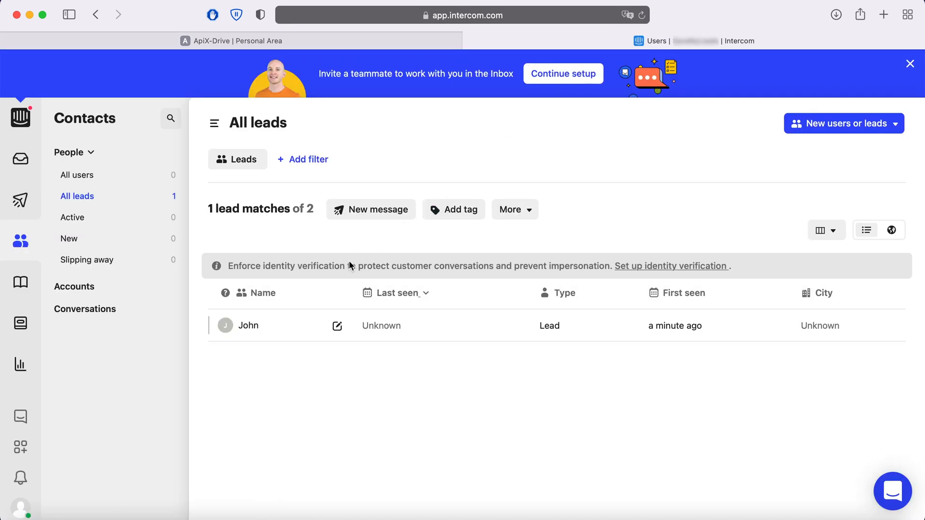
pyautogui.click(244, 324)
pyautogui.scroll(-5, 504, 432)
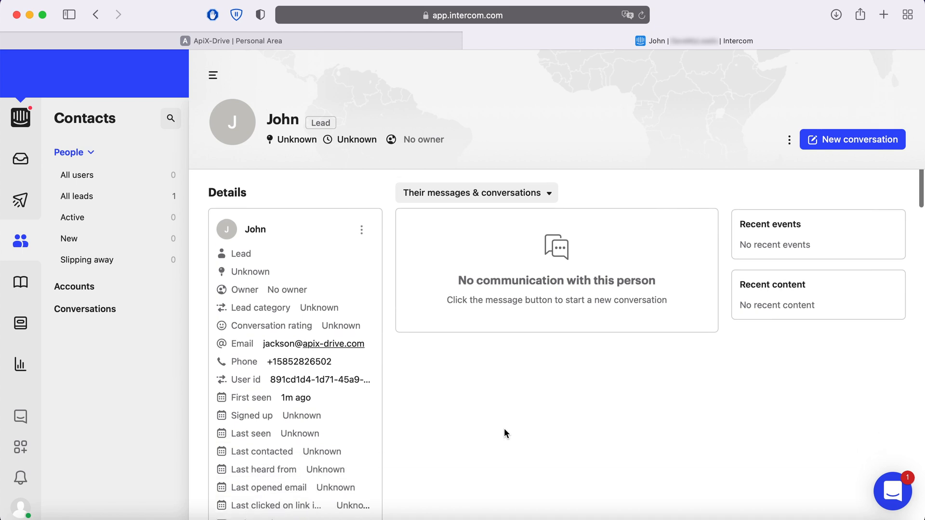
pyautogui.scroll(-8, 504, 430)
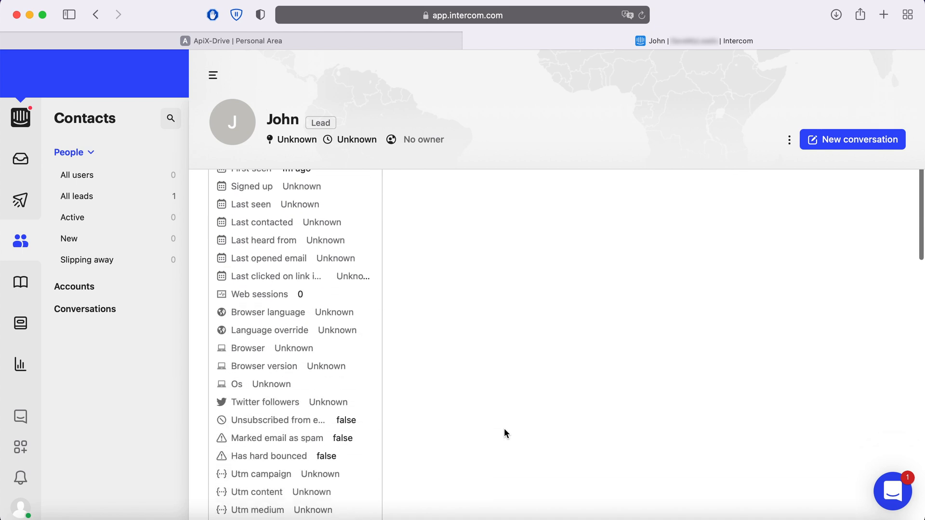
pyautogui.scroll(-7, 504, 433)
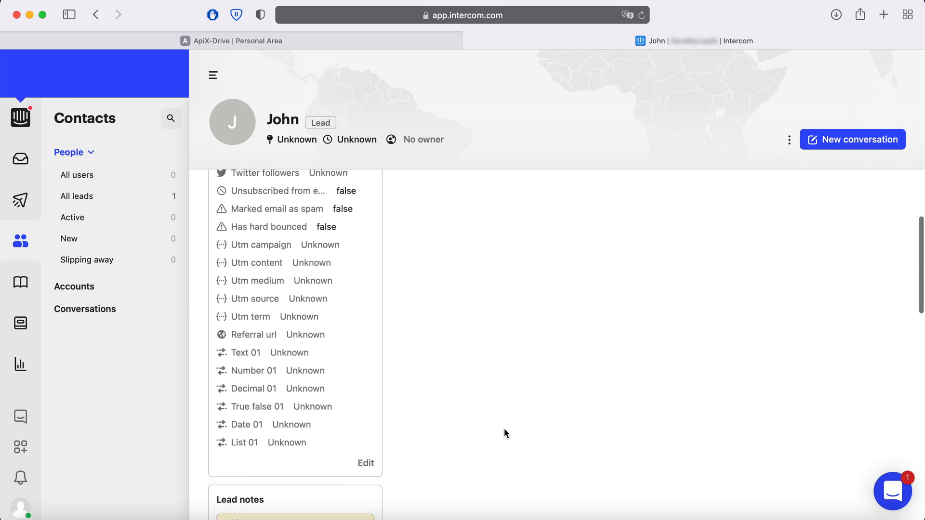
pyautogui.scroll(-4, 504, 432)
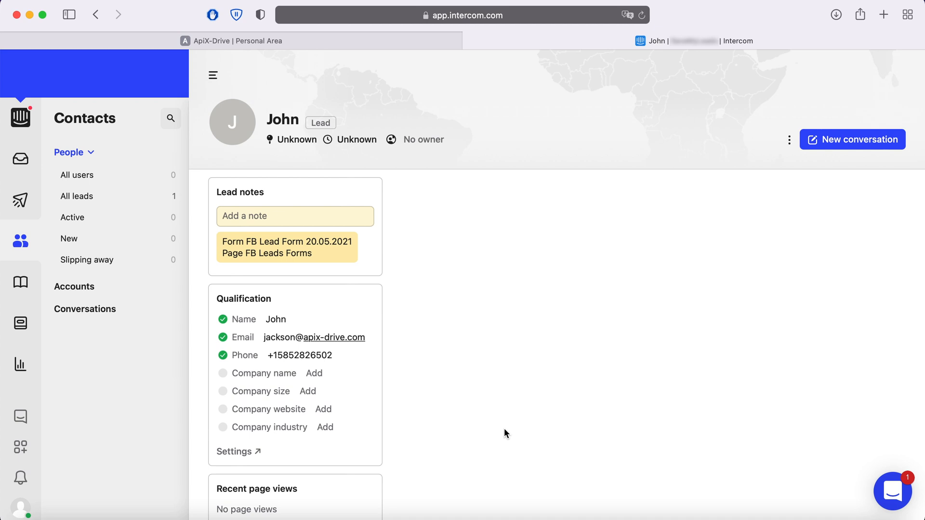
# - Return to ApiX-Drive, finish the data destination setup, and enable automatic updates for the connection
pyautogui.click(259, 41)
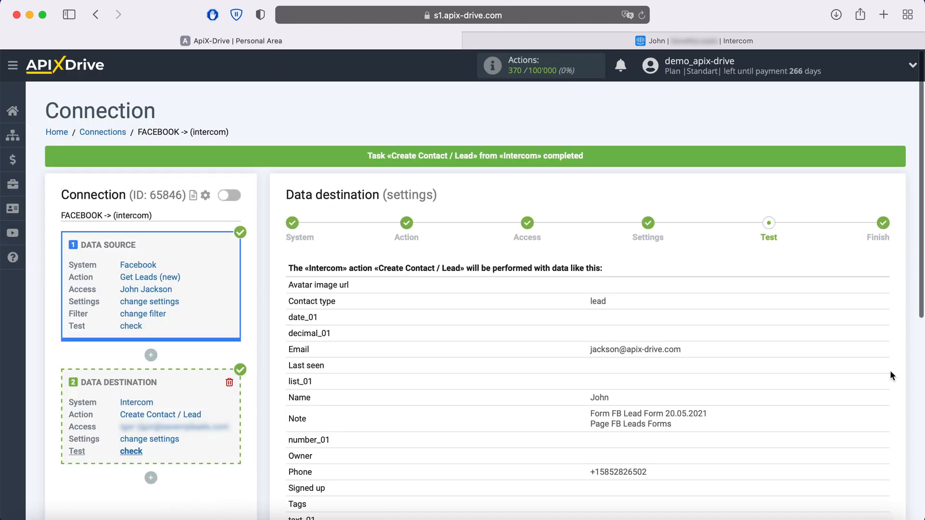
pyautogui.scroll(-3, 889, 376)
pyautogui.click(880, 486)
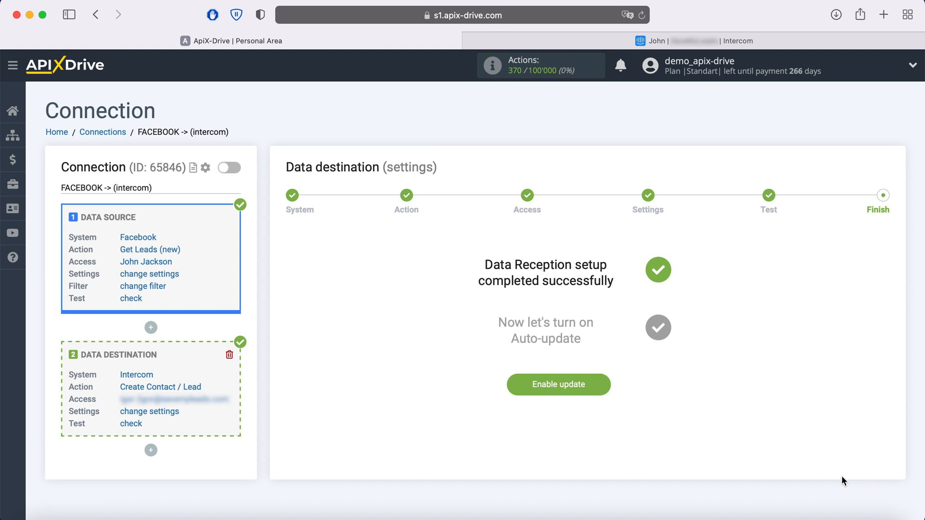
pyautogui.click(605, 384)
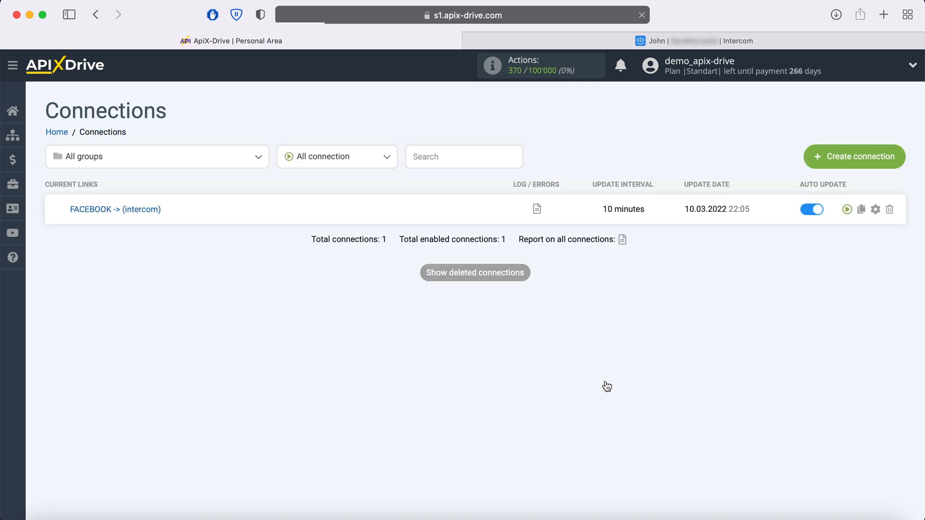
# - Set the update interval of the FACEBOOK -> (intercom) connection to 5 minutes and save the connection setup
pyautogui.click(876, 211)
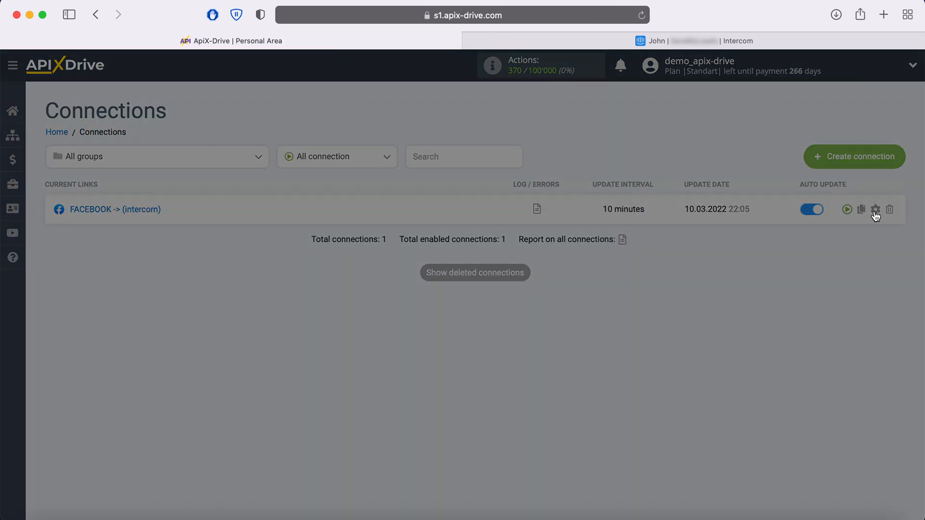
pyautogui.click(493, 301)
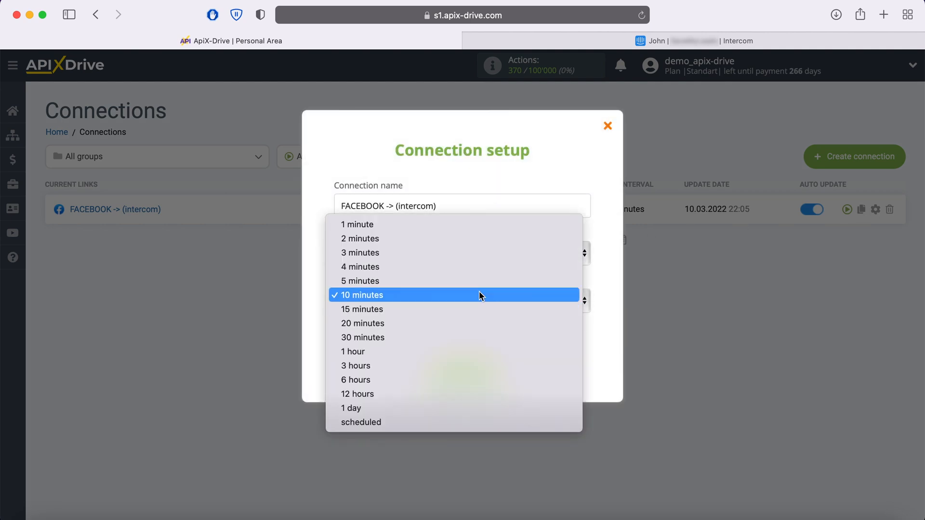
pyautogui.click(470, 282)
pyautogui.click(492, 372)
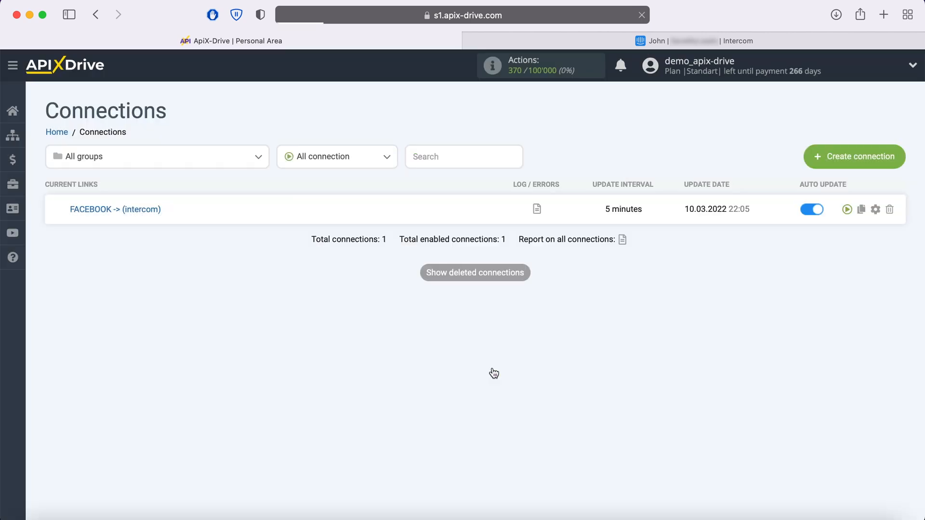